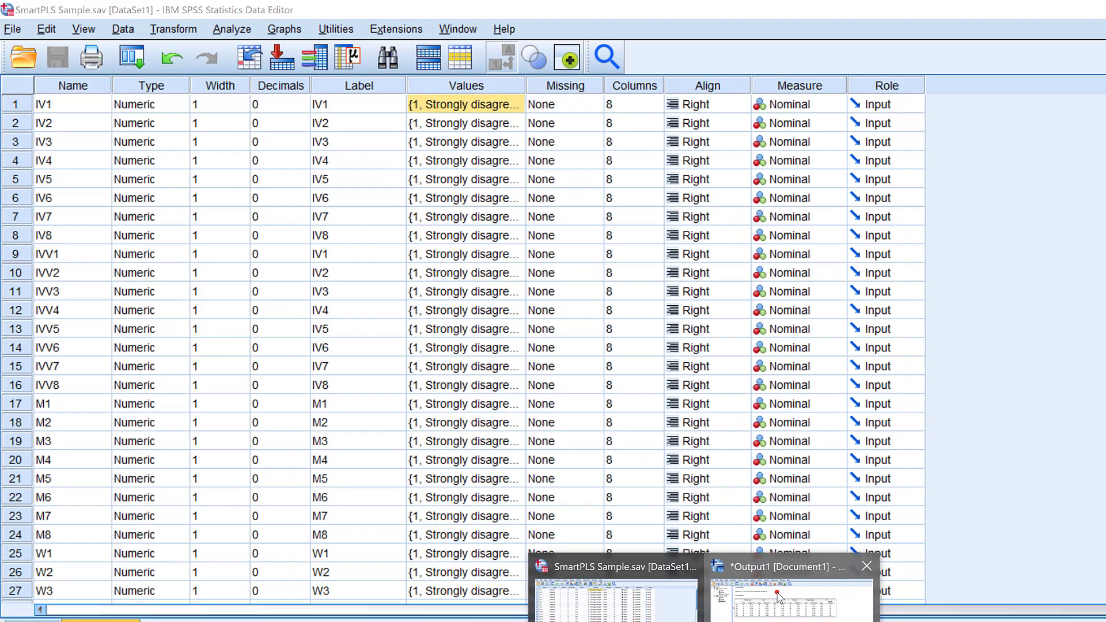
Step: Bring the output viewer forward and launch Analyze > Tables > Custom Tables
{"action": "left_click", "coordinate": [777, 582]}
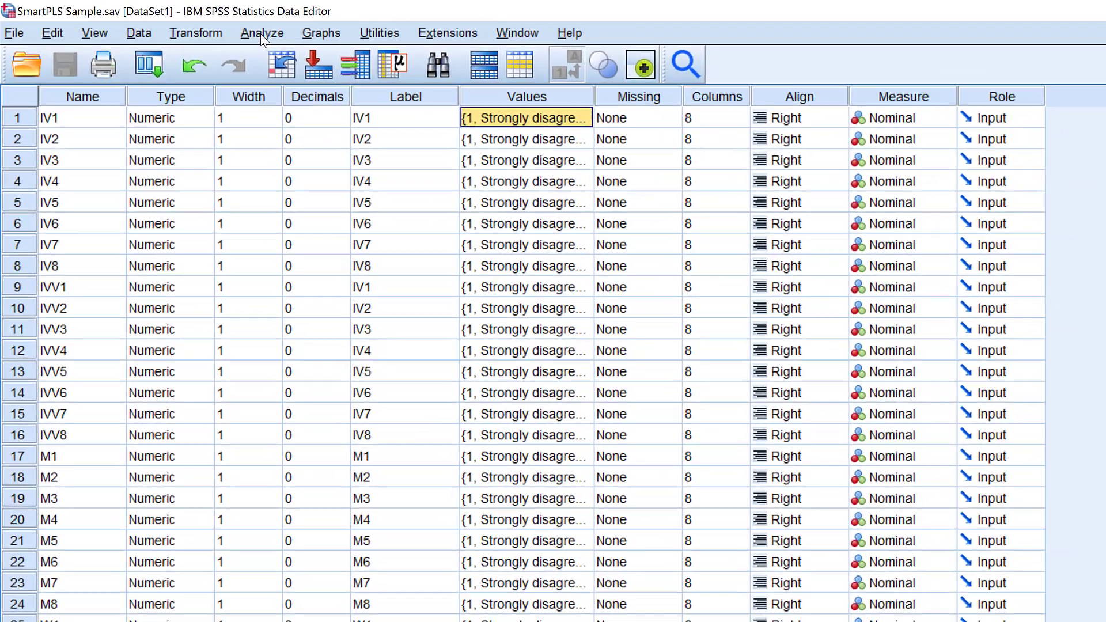
{"action": "left_click", "coordinate": [229, 30]}
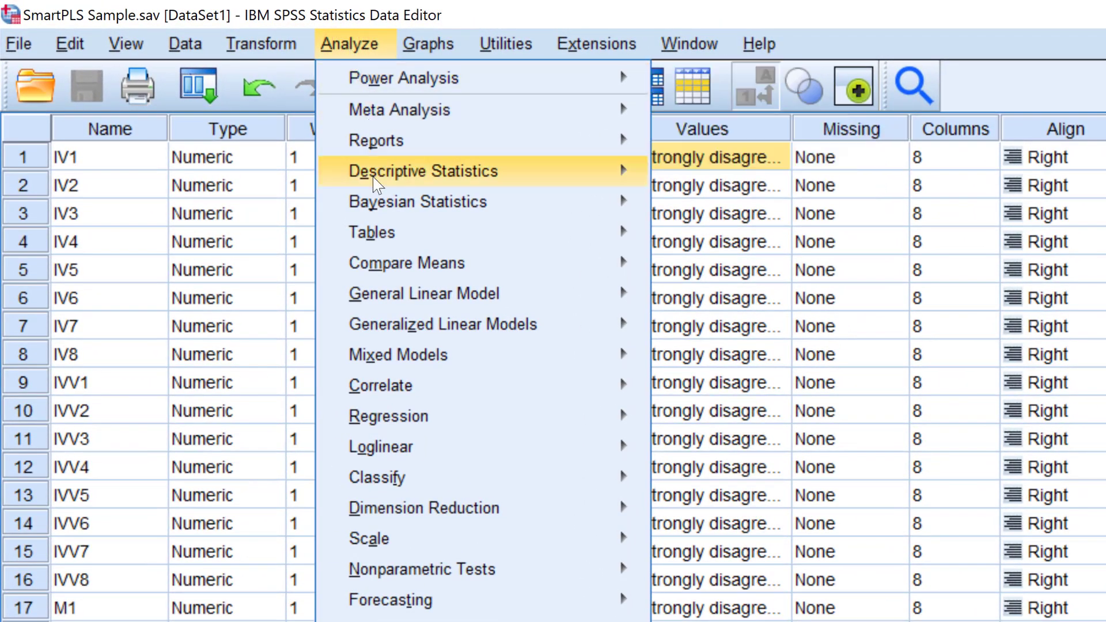
{"action": "mouse_move", "coordinate": [384, 235]}
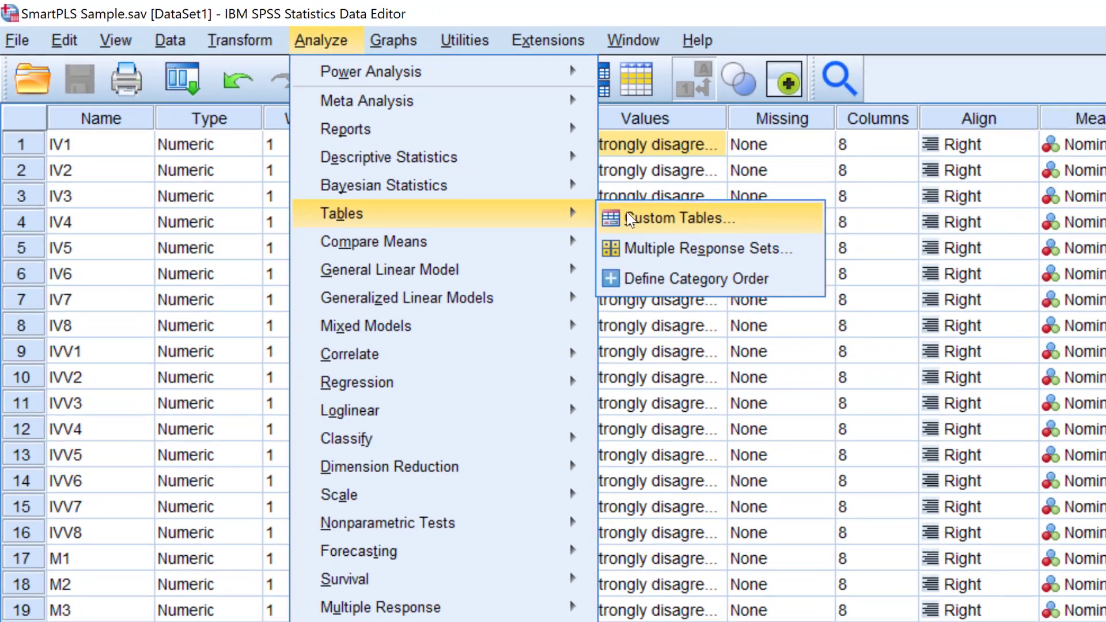
{"action": "left_click", "coordinate": [684, 239]}
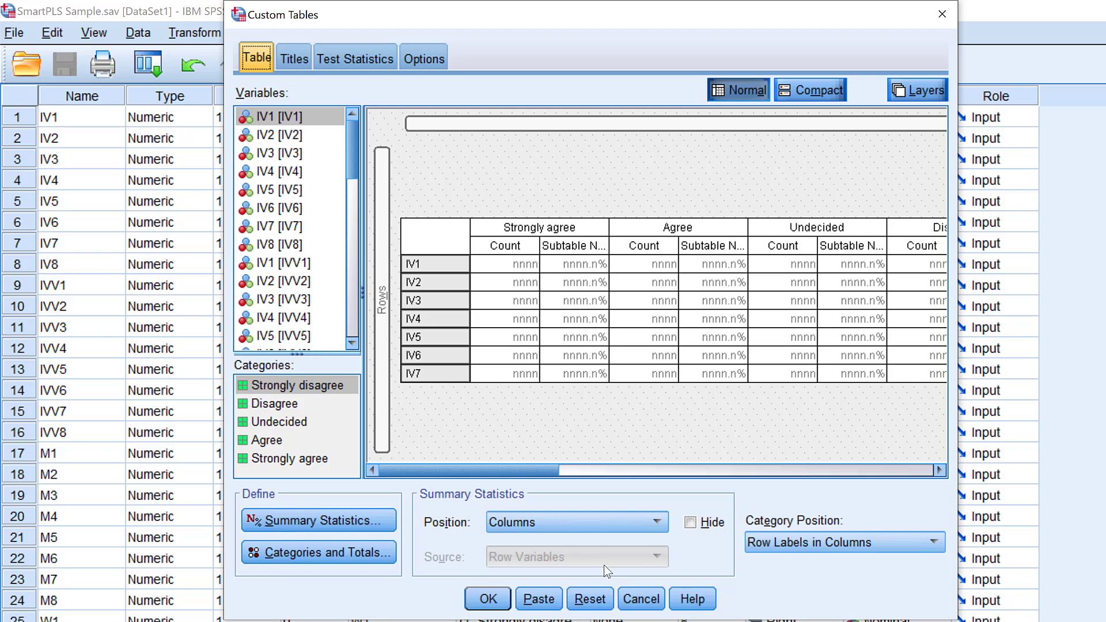
Step: Reset the current Custom Tables layout and move the builder window to the right
{"action": "left_click", "coordinate": [589, 599]}
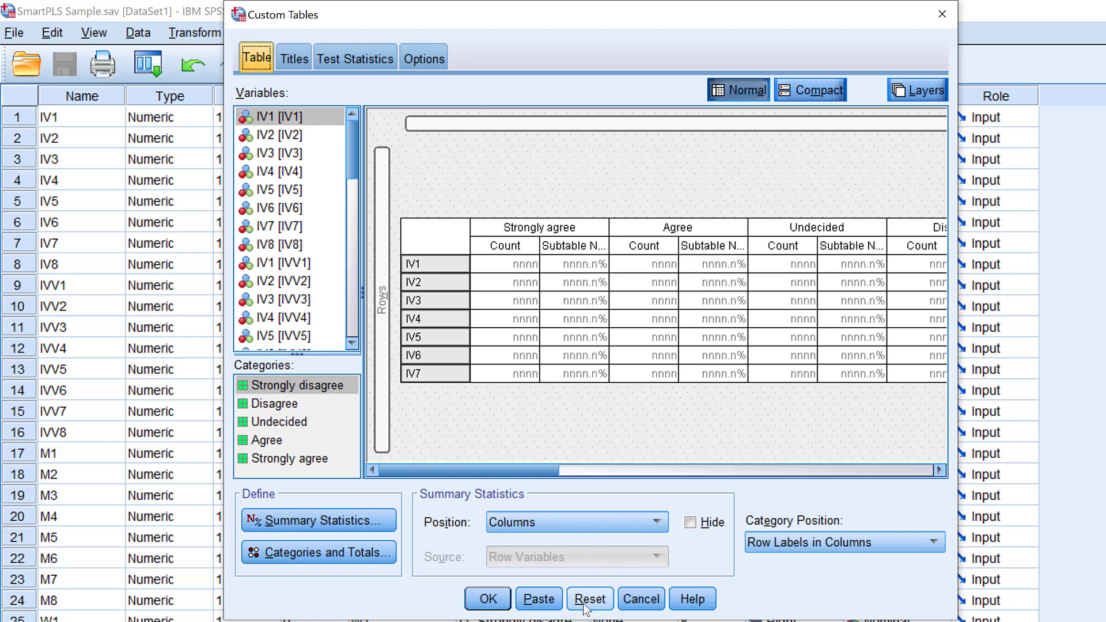
{"action": "left_click", "coordinate": [588, 353]}
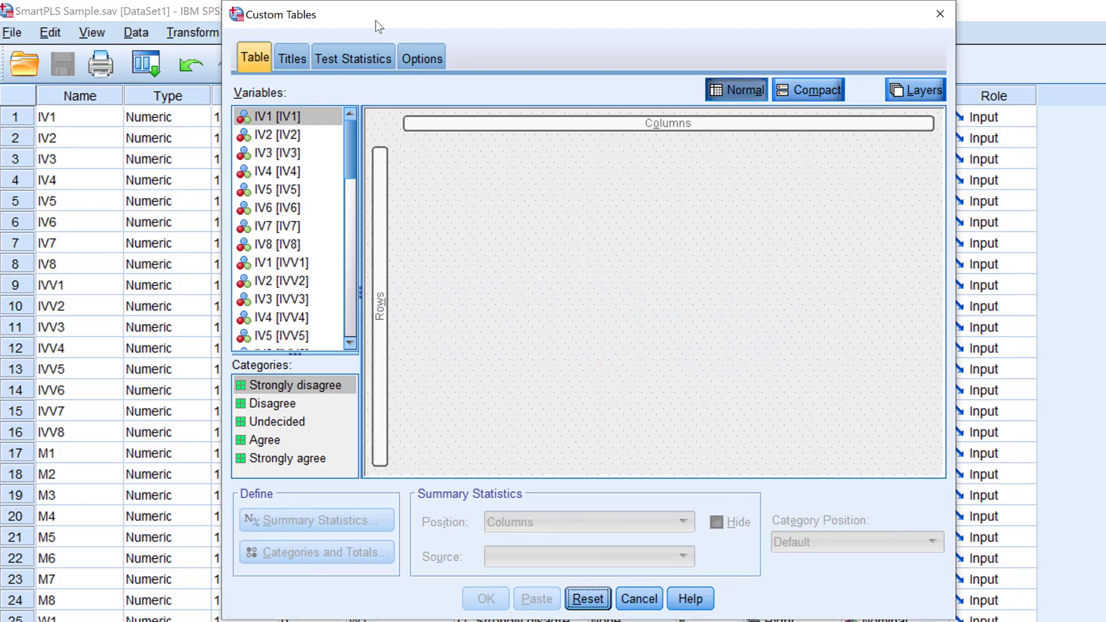
{"action": "left_click_drag", "start_coordinate": [372, 20], "coordinate": [726, 33]}
{"action": "left_click_drag", "start_coordinate": [510, 12], "coordinate": [567, 20]}
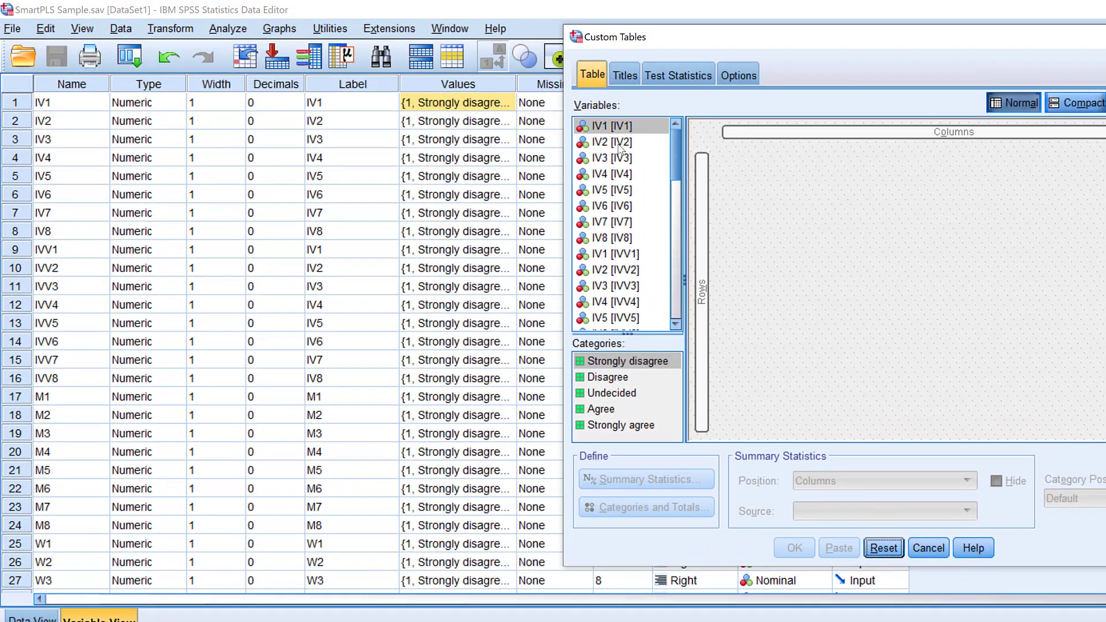
Step: Place variables IV1 through IV7 in the table's Rows area
{"action": "left_click", "coordinate": [619, 132]}
{"action": "left_click", "coordinate": [609, 223], "text": "shift"}
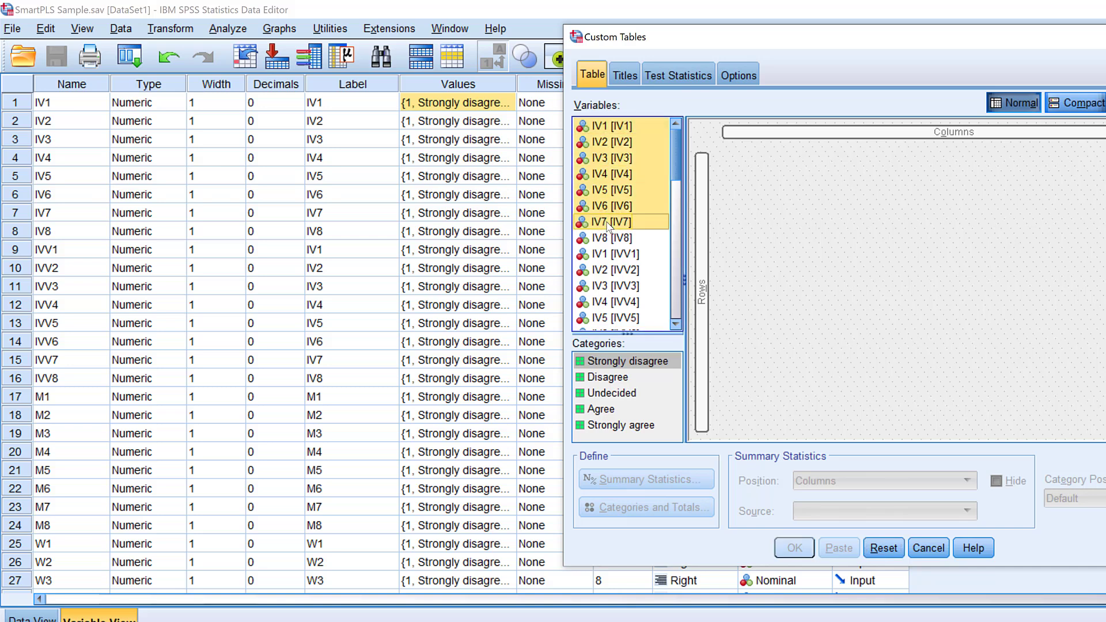
{"action": "left_click_drag", "start_coordinate": [606, 224], "coordinate": [700, 212]}
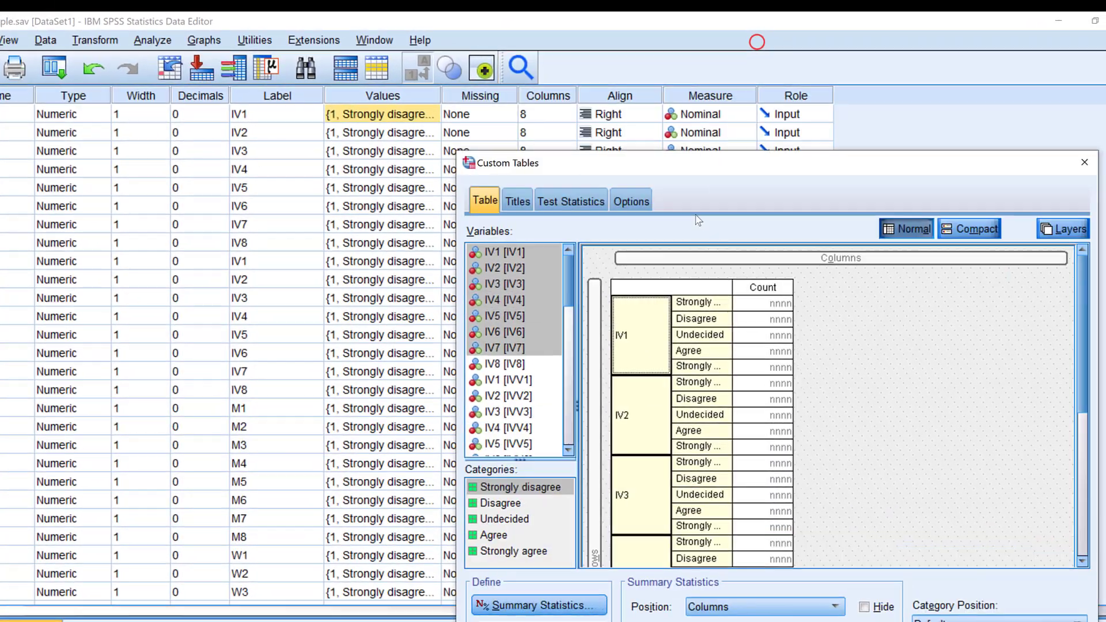
Step: Set Category Position to Row Labels in Columns so agreement categories become columns
{"action": "left_click_drag", "start_coordinate": [729, 158], "coordinate": [618, 268]}
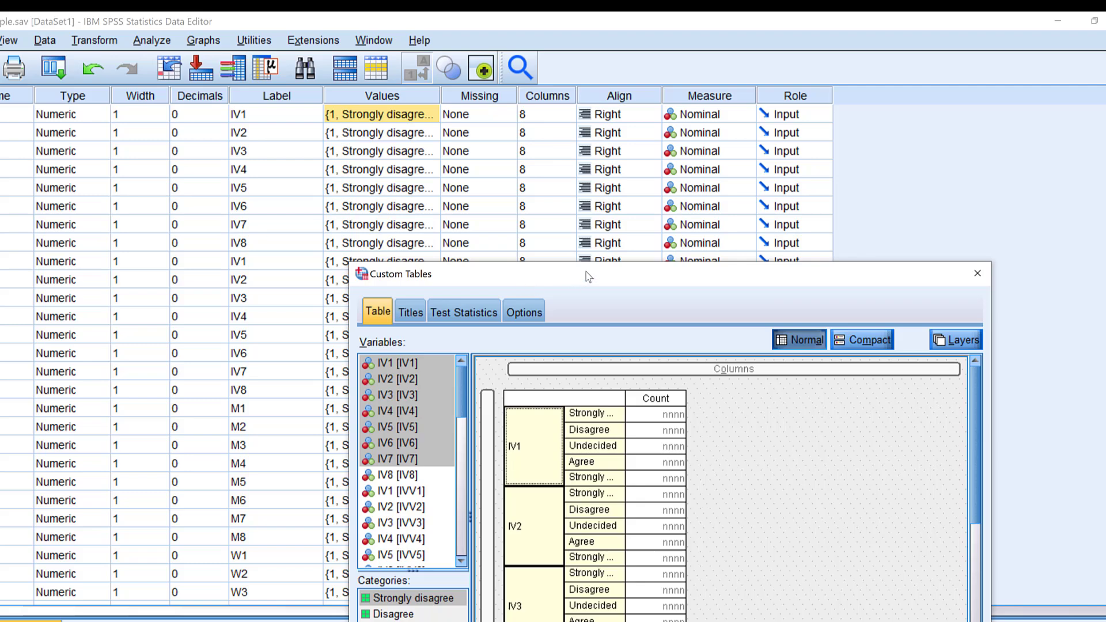
{"action": "left_click_drag", "start_coordinate": [584, 270], "coordinate": [689, 103]}
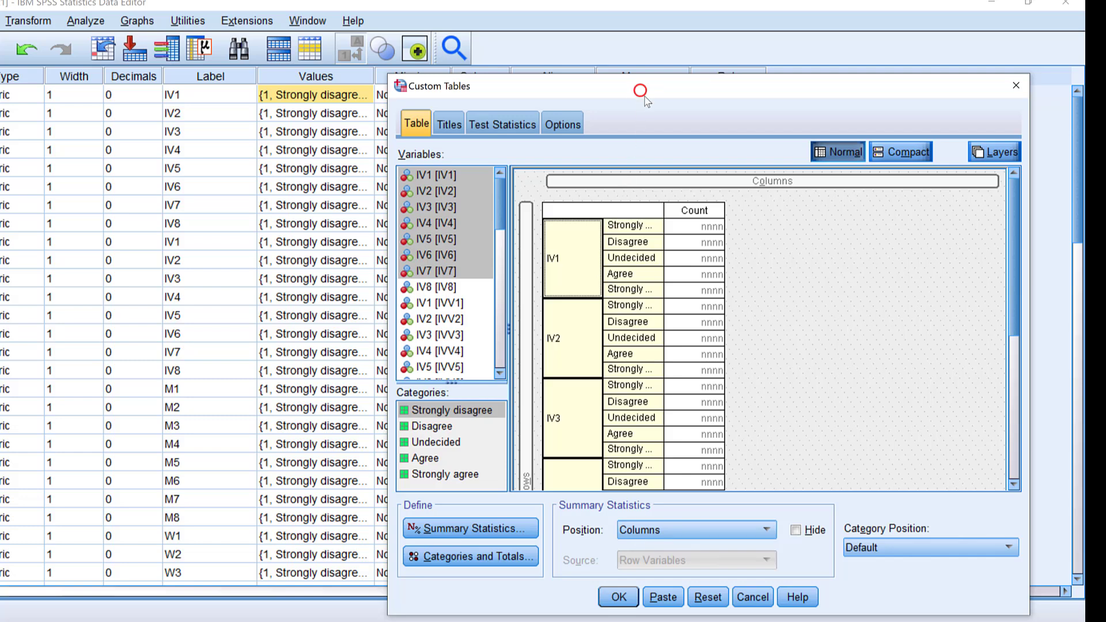
{"action": "left_click_drag", "start_coordinate": [637, 92], "coordinate": [411, 31]}
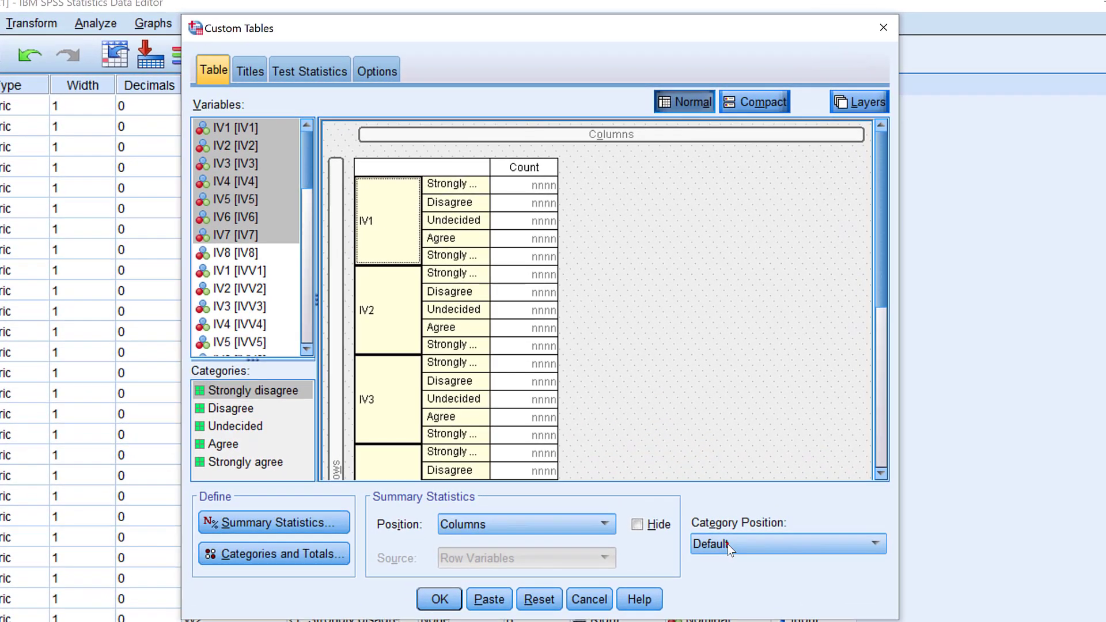
{"action": "left_click", "coordinate": [650, 489]}
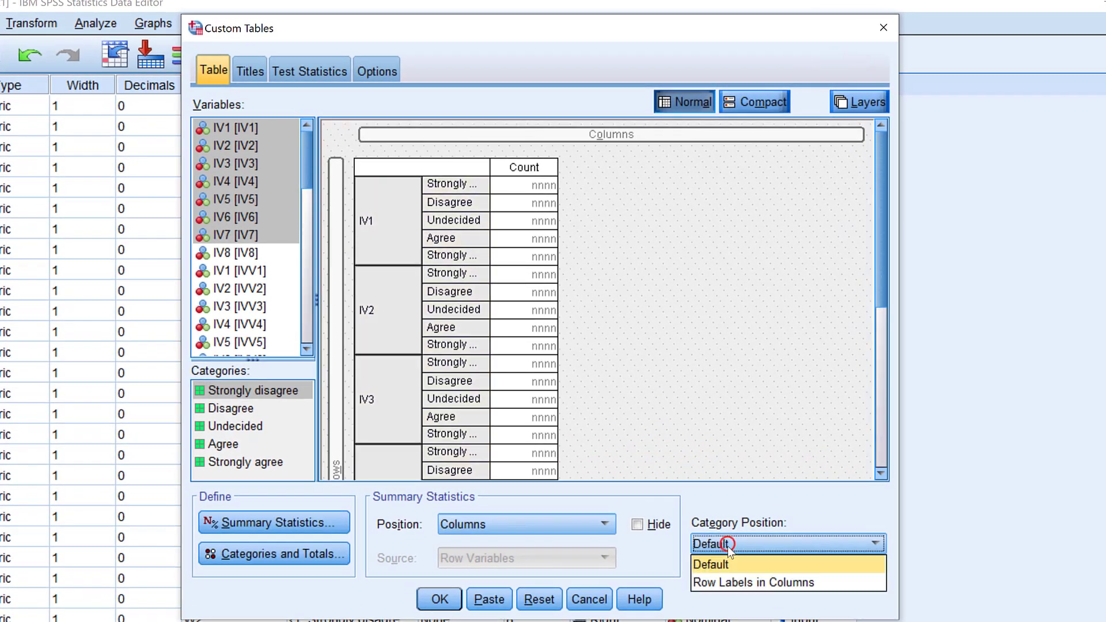
{"action": "left_click", "coordinate": [758, 583]}
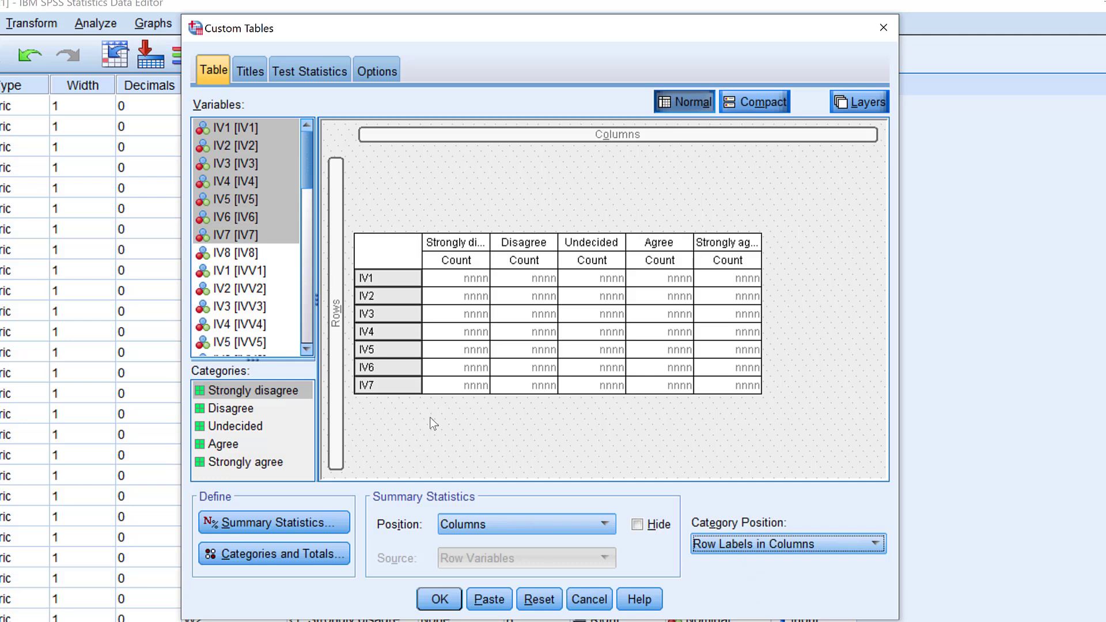
Step: Add Subtable N % to the displayed statistics alongside Count
{"action": "left_click", "coordinate": [263, 525]}
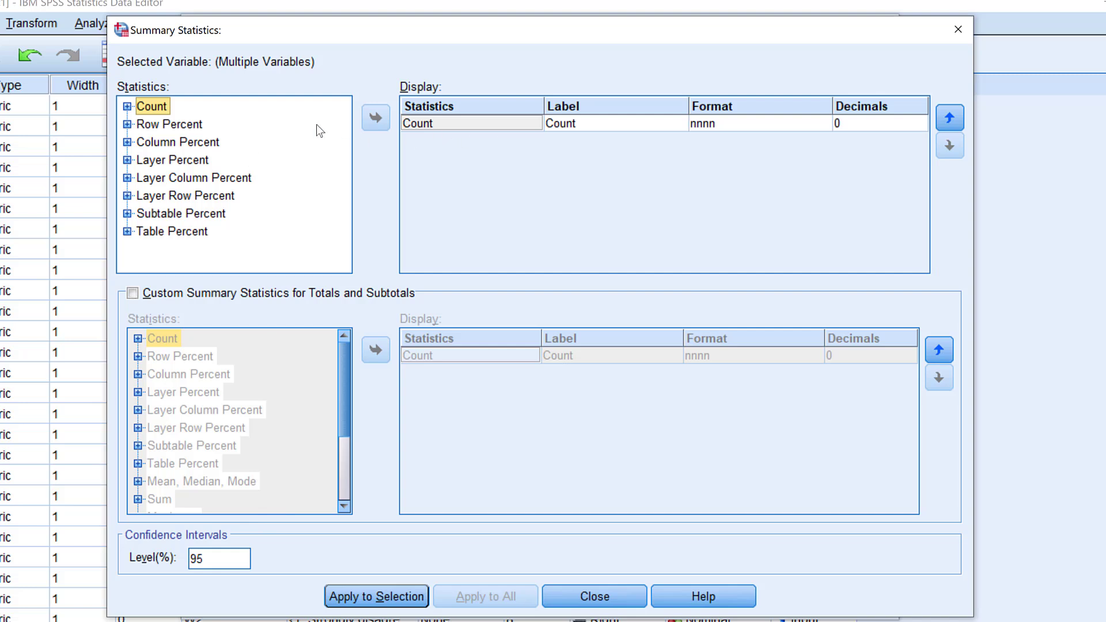
{"action": "double_click", "coordinate": [169, 214]}
{"action": "left_click", "coordinate": [179, 124]}
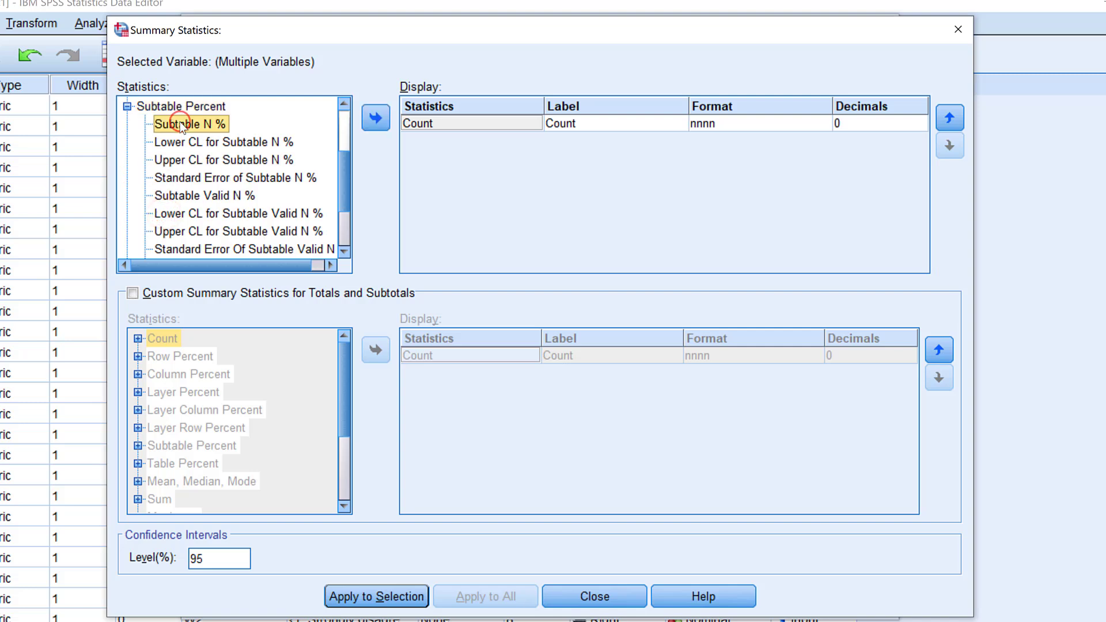
{"action": "left_click", "coordinate": [375, 118]}
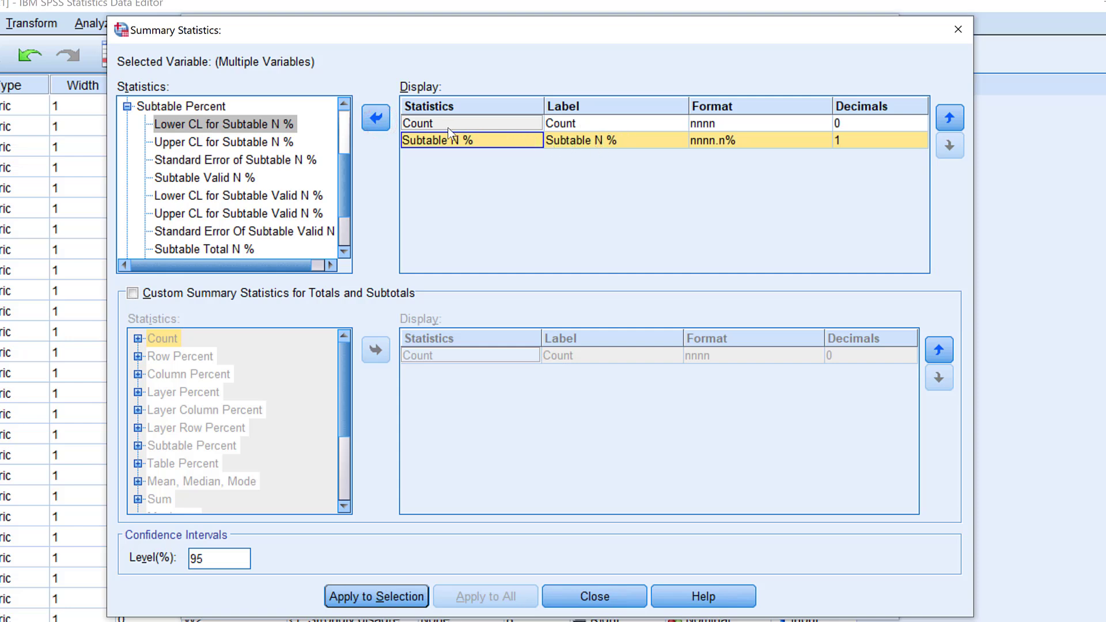
Step: Enable custom statistics for totals and subtotals, and remove Count from them
{"action": "left_click", "coordinate": [132, 293]}
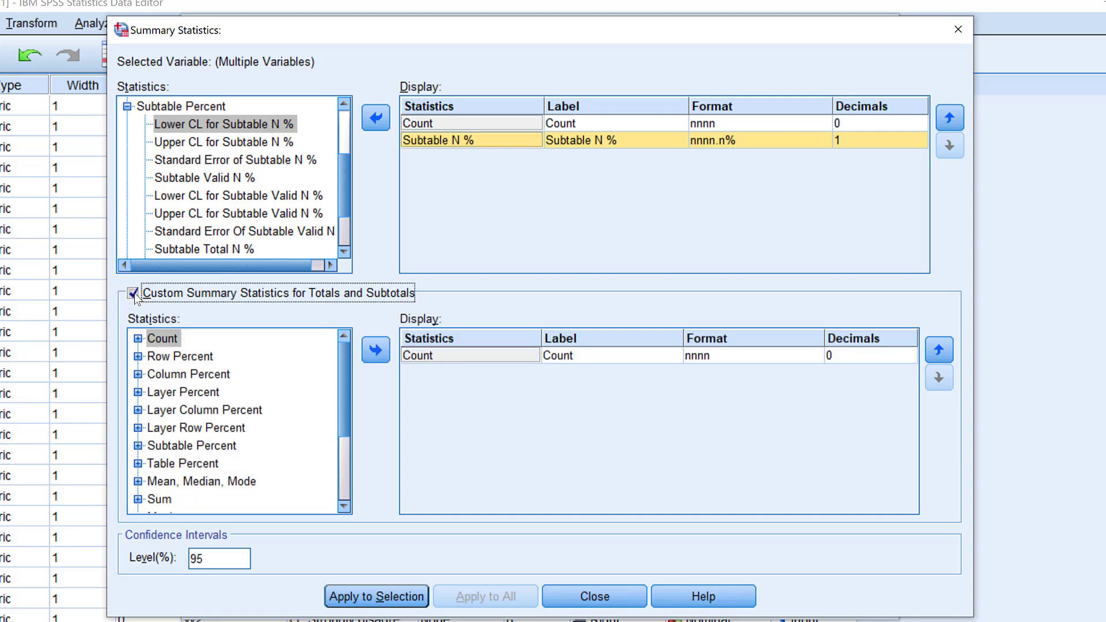
{"action": "left_click", "coordinate": [447, 355]}
{"action": "left_click", "coordinate": [415, 355]}
{"action": "left_click", "coordinate": [375, 349]}
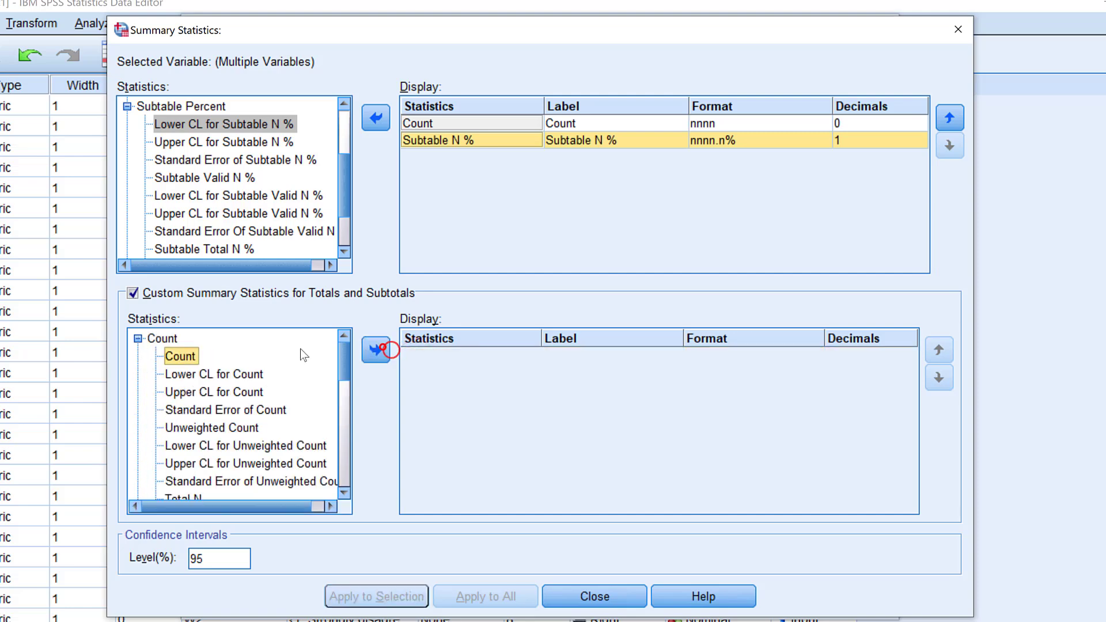
{"action": "scroll", "coordinate": [189, 382], "scroll_direction": "down", "scroll_amount": 10}
{"action": "scroll", "coordinate": [189, 381], "scroll_direction": "down", "scroll_amount": 2}
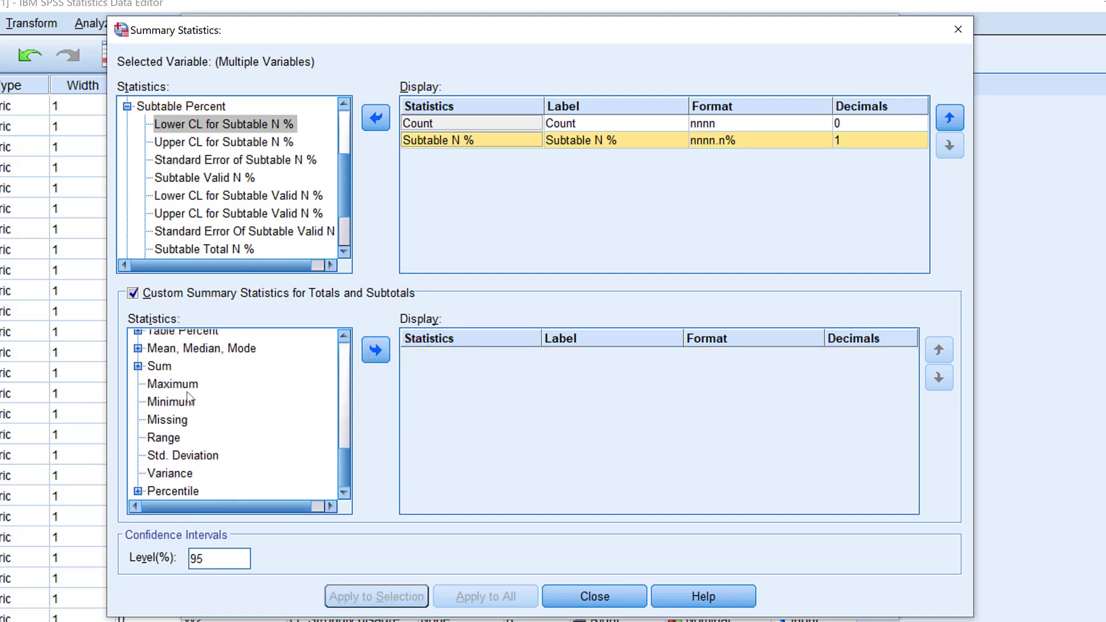
{"action": "scroll", "coordinate": [185, 396], "scroll_direction": "up", "scroll_amount": 1}
Step: Add Mean and Std. Deviation to the totals statistics
{"action": "double_click", "coordinate": [152, 391]}
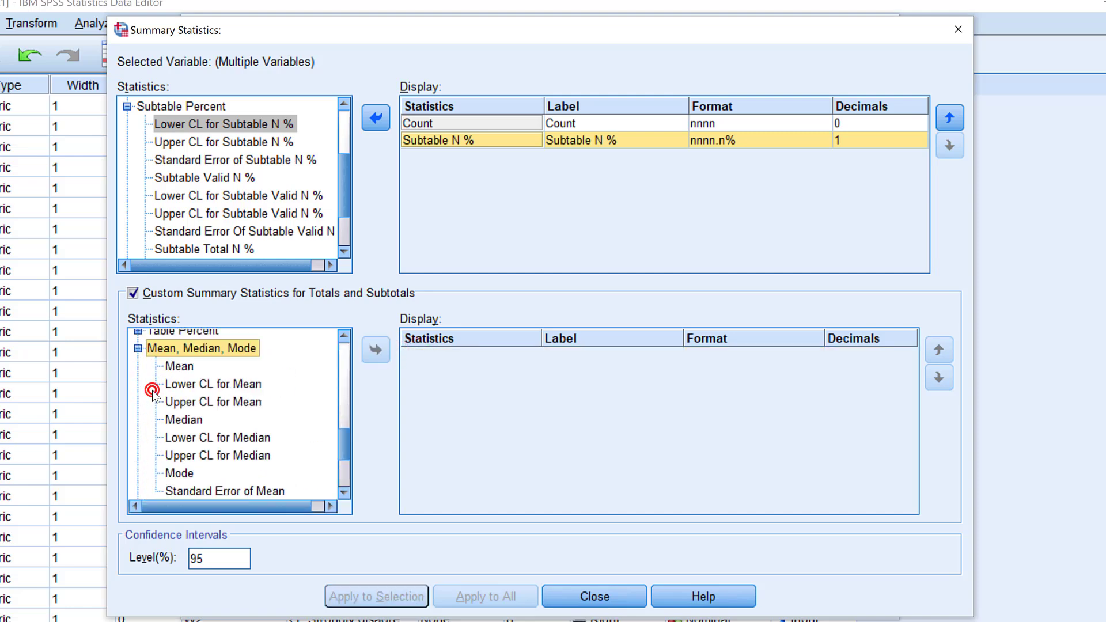
{"action": "left_click", "coordinate": [175, 372]}
{"action": "left_click", "coordinate": [376, 349]}
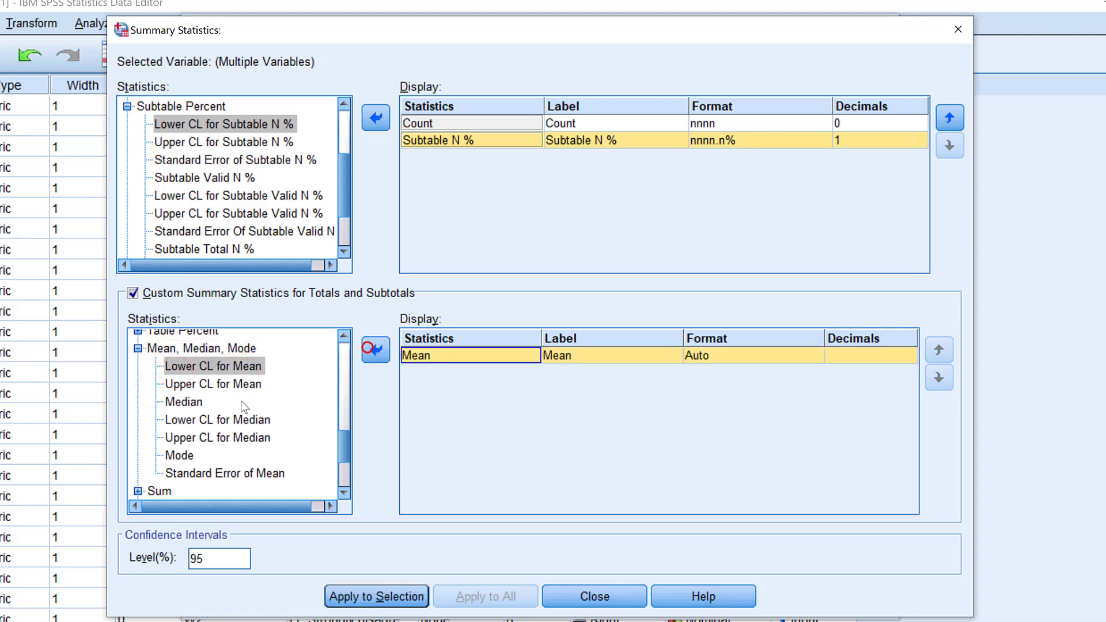
{"action": "scroll", "coordinate": [225, 402], "scroll_direction": "down", "scroll_amount": 3}
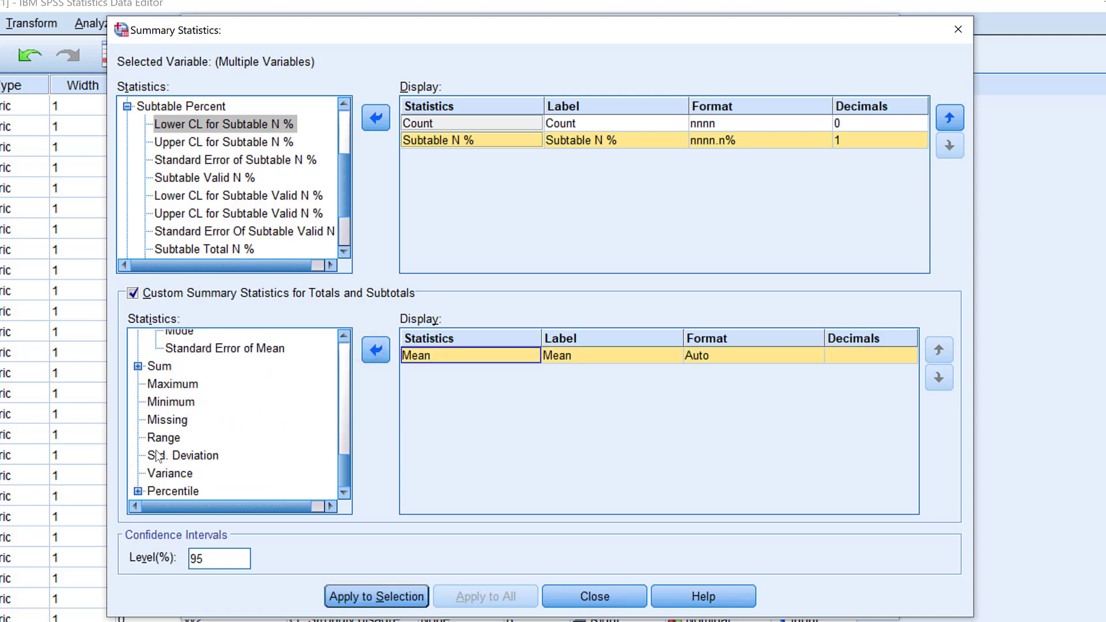
{"action": "left_click", "coordinate": [156, 454]}
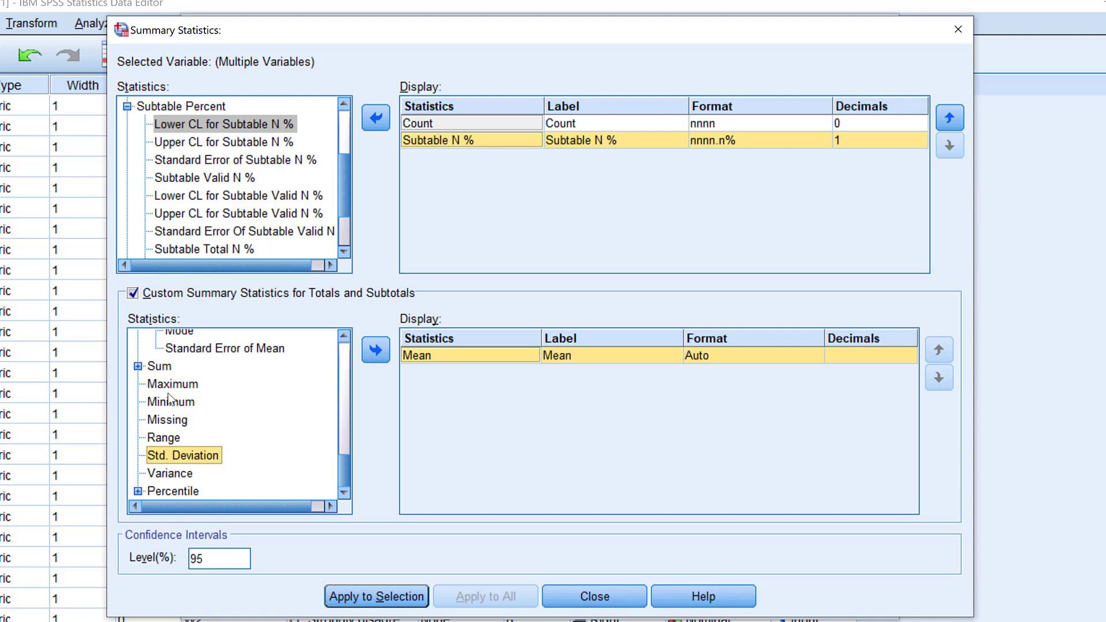
{"action": "scroll", "coordinate": [223, 419], "scroll_direction": "up", "scroll_amount": 1}
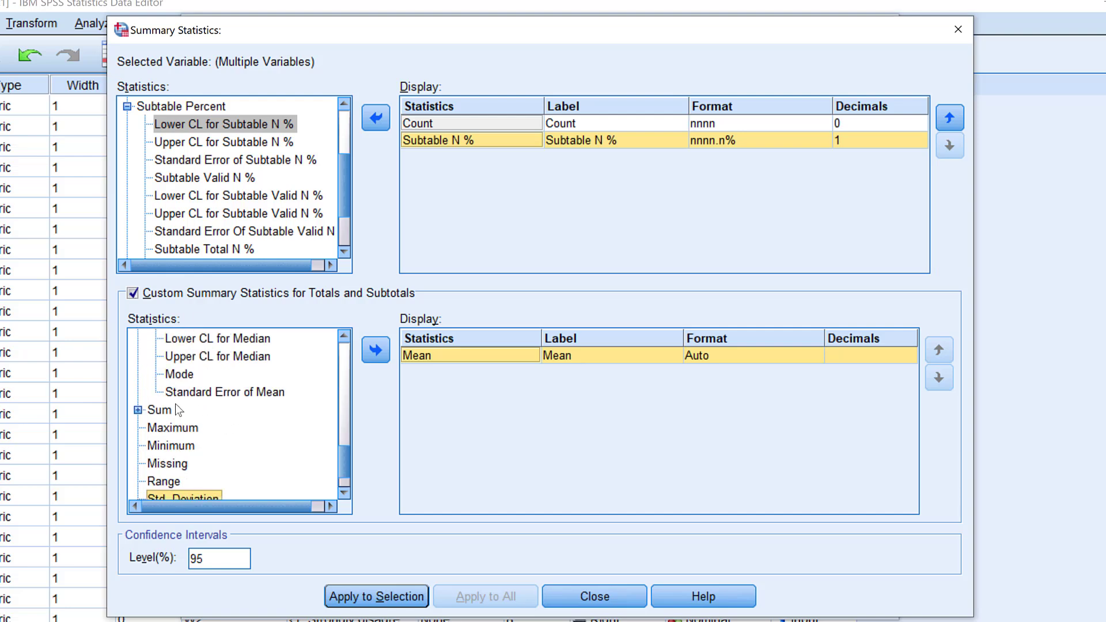
{"action": "left_click", "coordinate": [368, 350]}
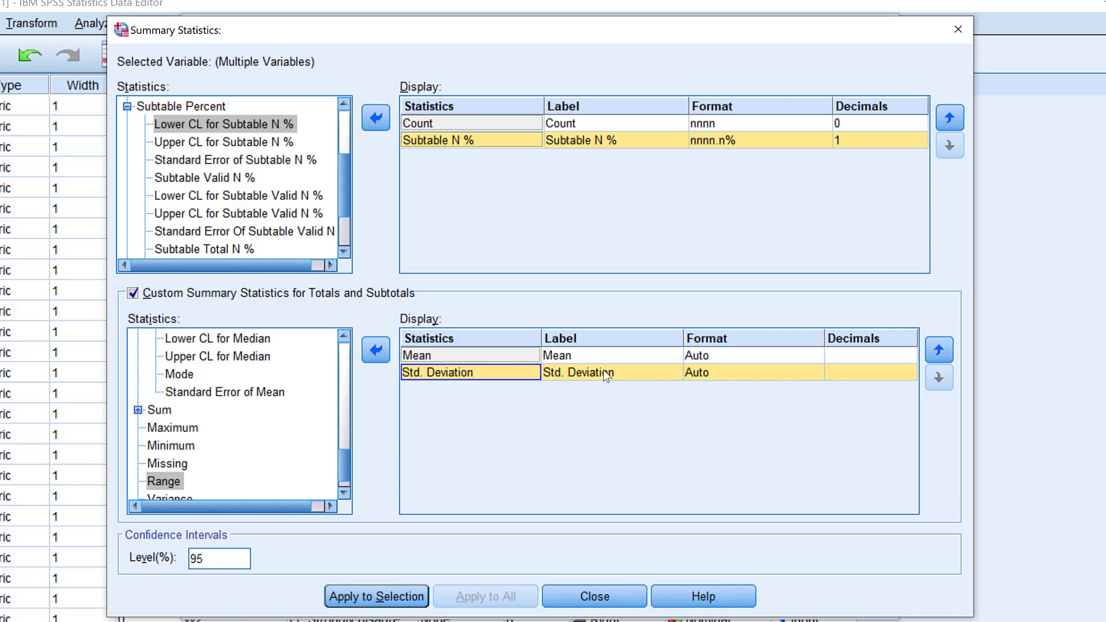
Step: Set the format of both Mean and Std. Deviation to nnnn
{"action": "left_click", "coordinate": [757, 357]}
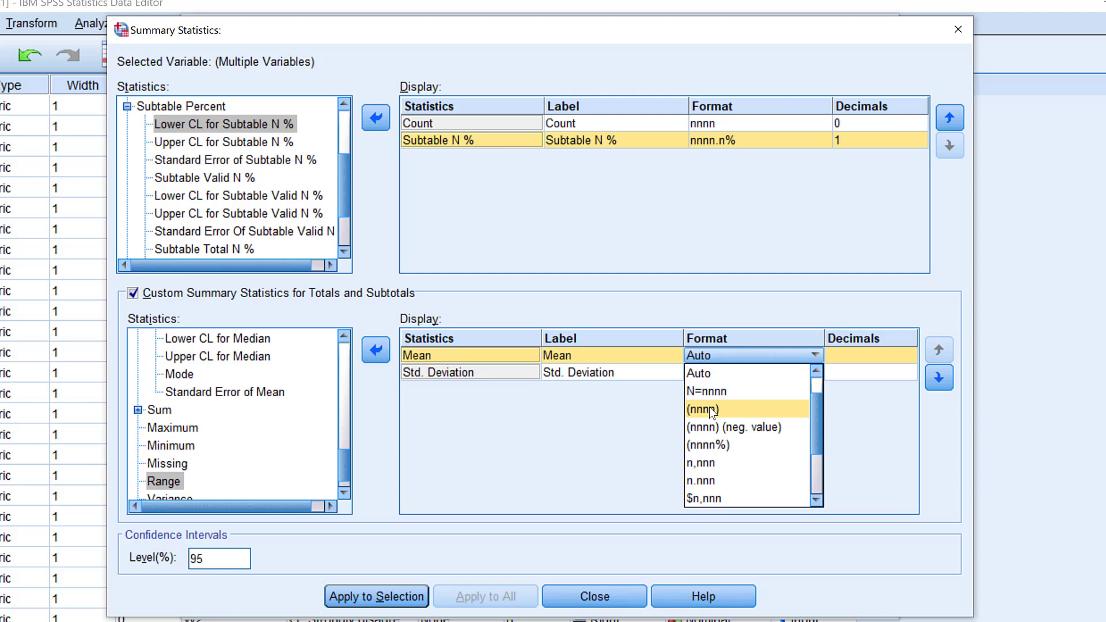
{"action": "scroll", "coordinate": [710, 409], "scroll_direction": "up", "scroll_amount": 1}
{"action": "left_click", "coordinate": [701, 374]}
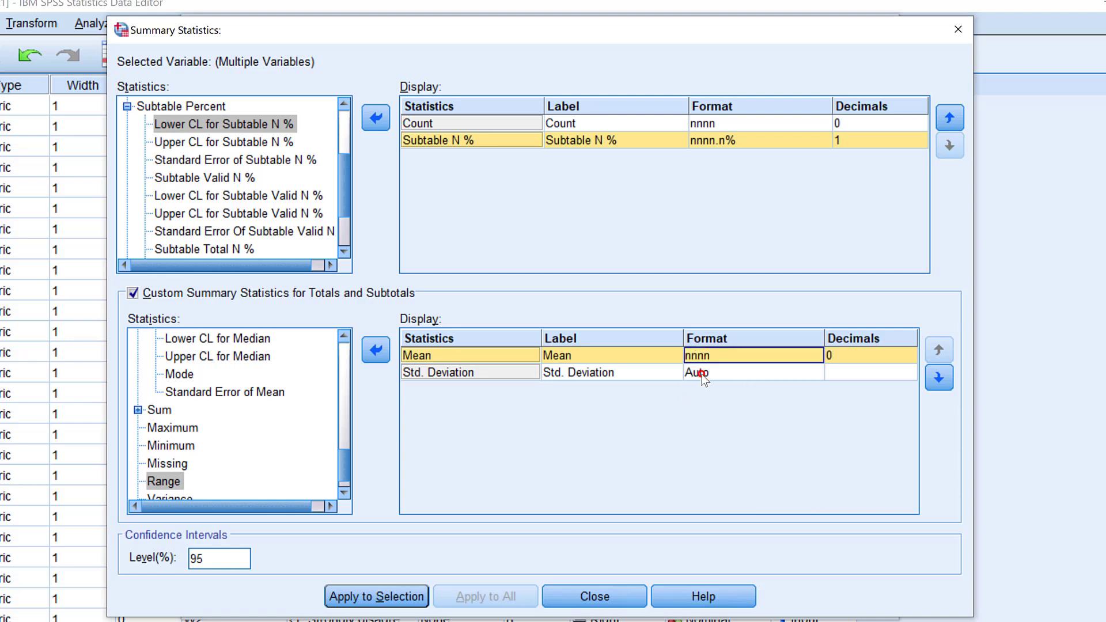
{"action": "left_click", "coordinate": [737, 373]}
{"action": "left_click", "coordinate": [694, 395]}
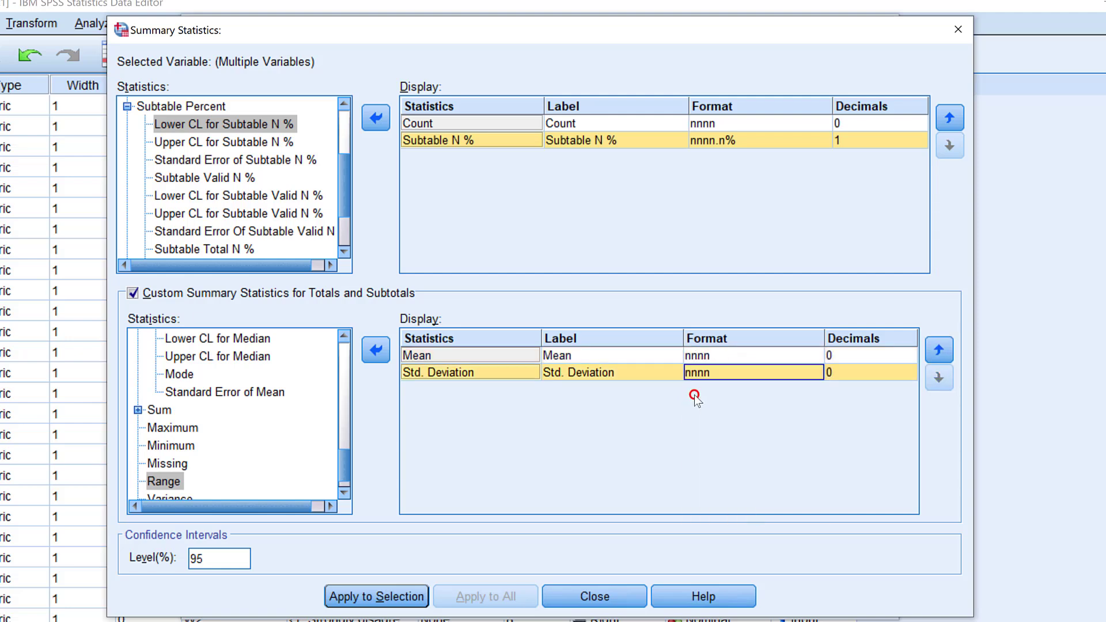
Step: Give Mean and Std. Deviation 2 decimals, apply to the selection, and close Summary Statistics
{"action": "left_click", "coordinate": [833, 355]}
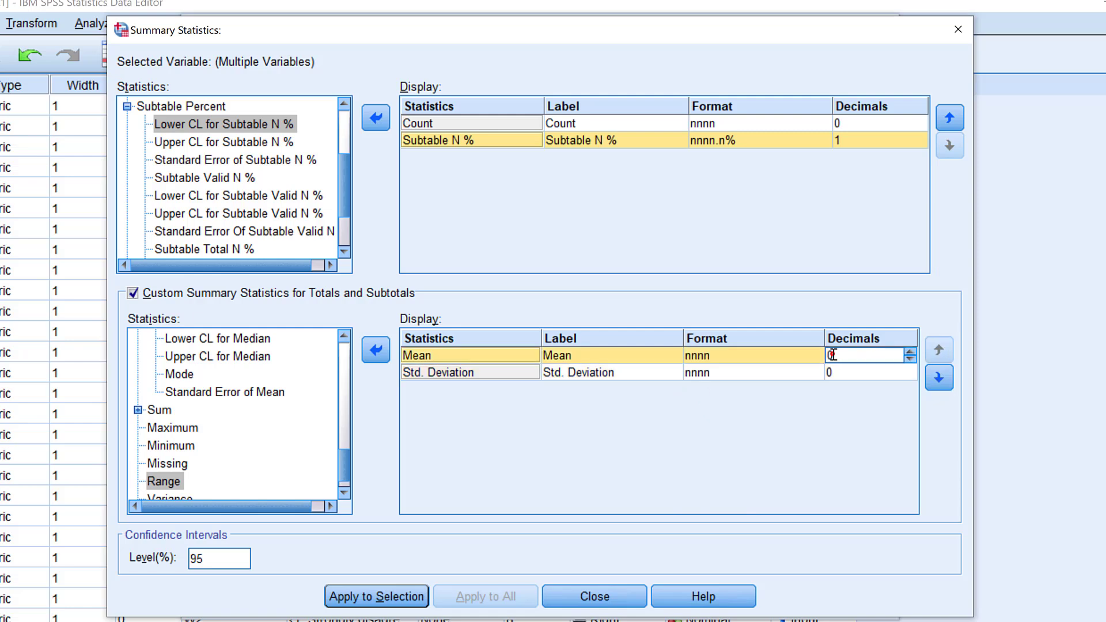
{"action": "type", "text": "2"}
{"action": "left_click", "coordinate": [843, 375]}
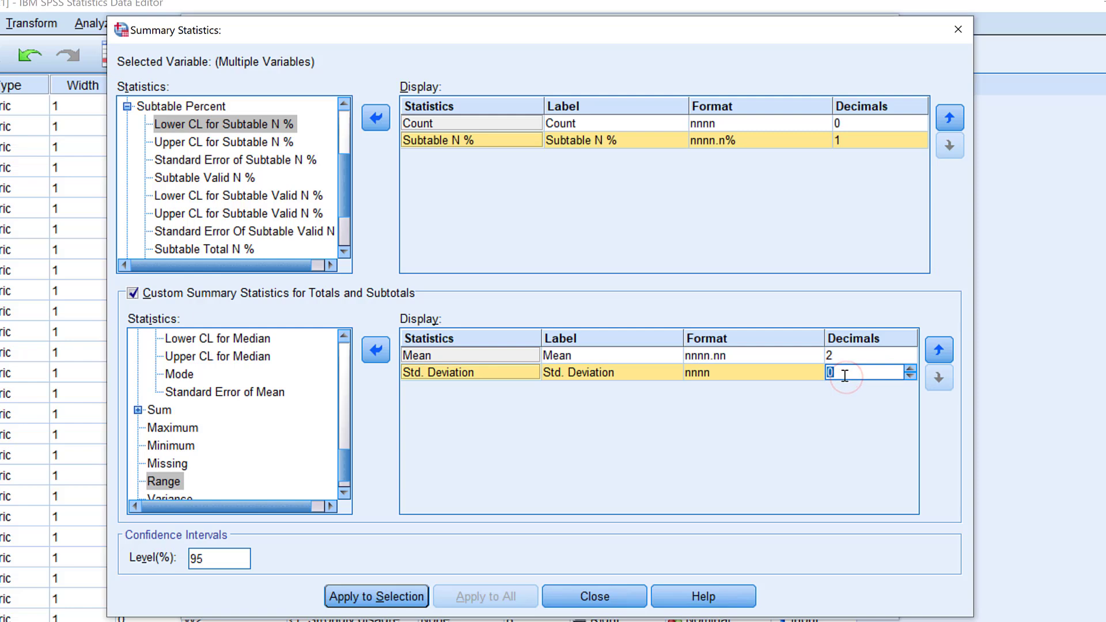
{"action": "type", "text": "2"}
{"action": "left_click", "coordinate": [360, 599]}
{"action": "left_click", "coordinate": [360, 599]}
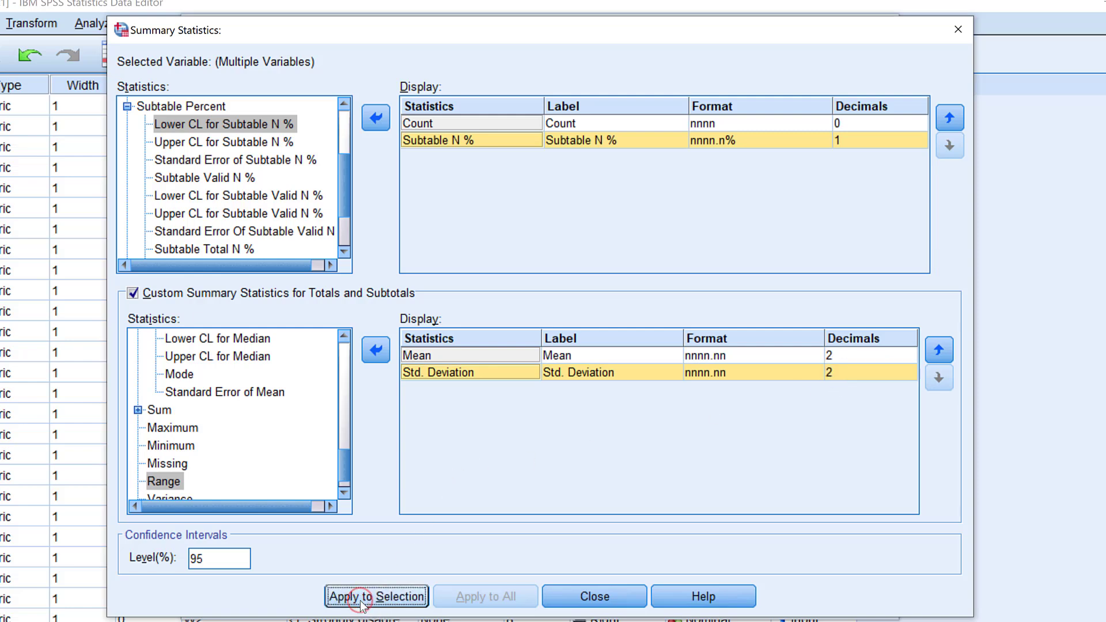
{"action": "left_click", "coordinate": [623, 595]}
Step: Sort the categories in descending order and add a Total labelled 'DS'
{"action": "left_click", "coordinate": [246, 554]}
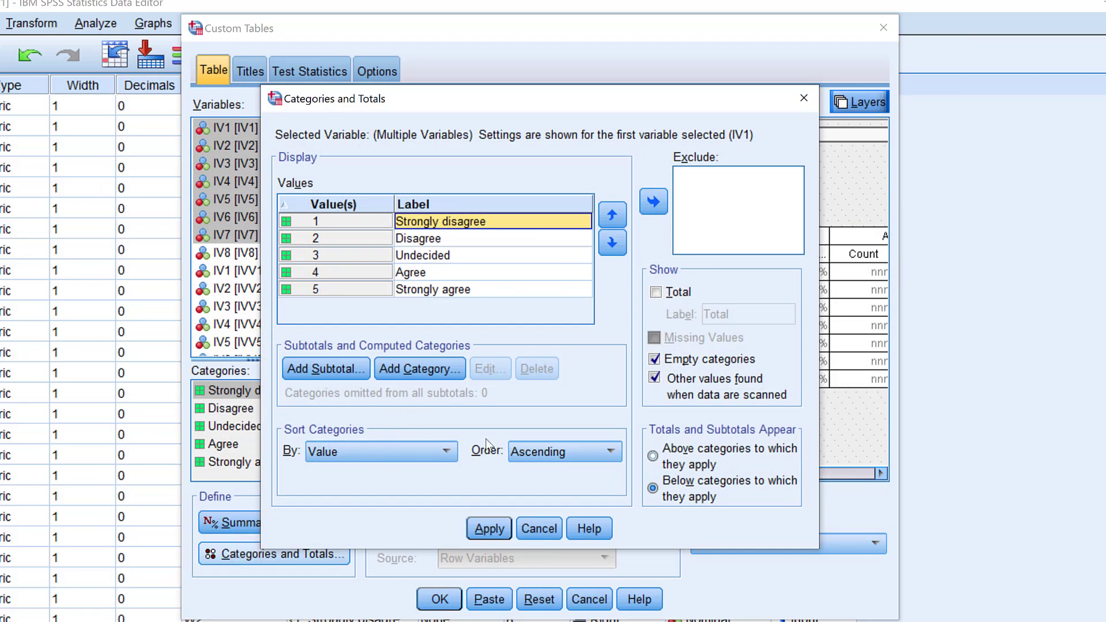
{"action": "left_click", "coordinate": [545, 453]}
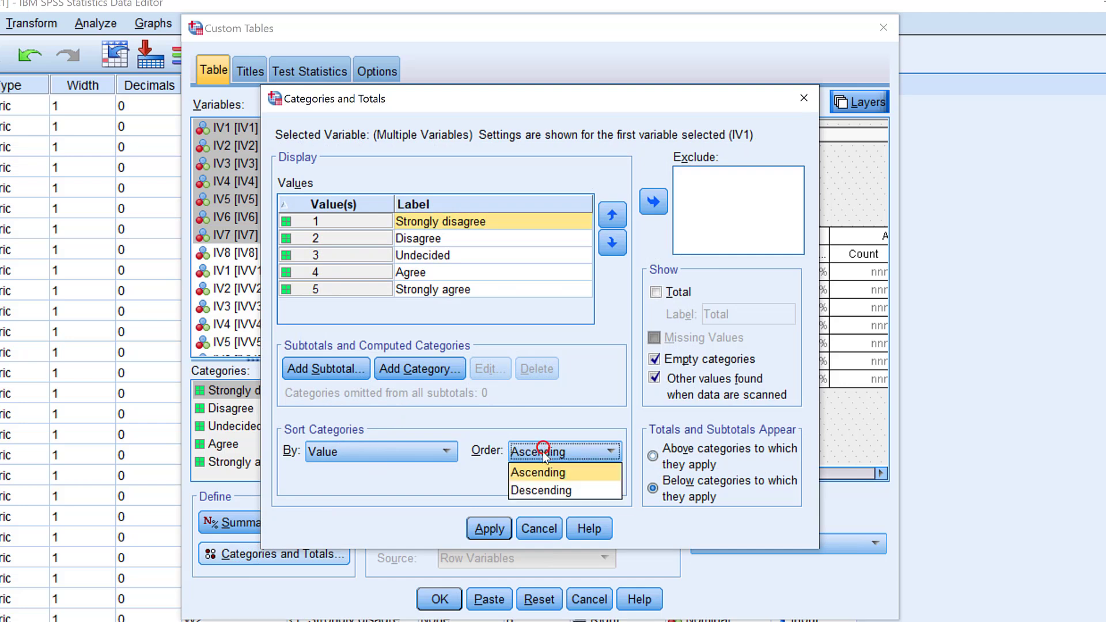
{"action": "left_click", "coordinate": [536, 488]}
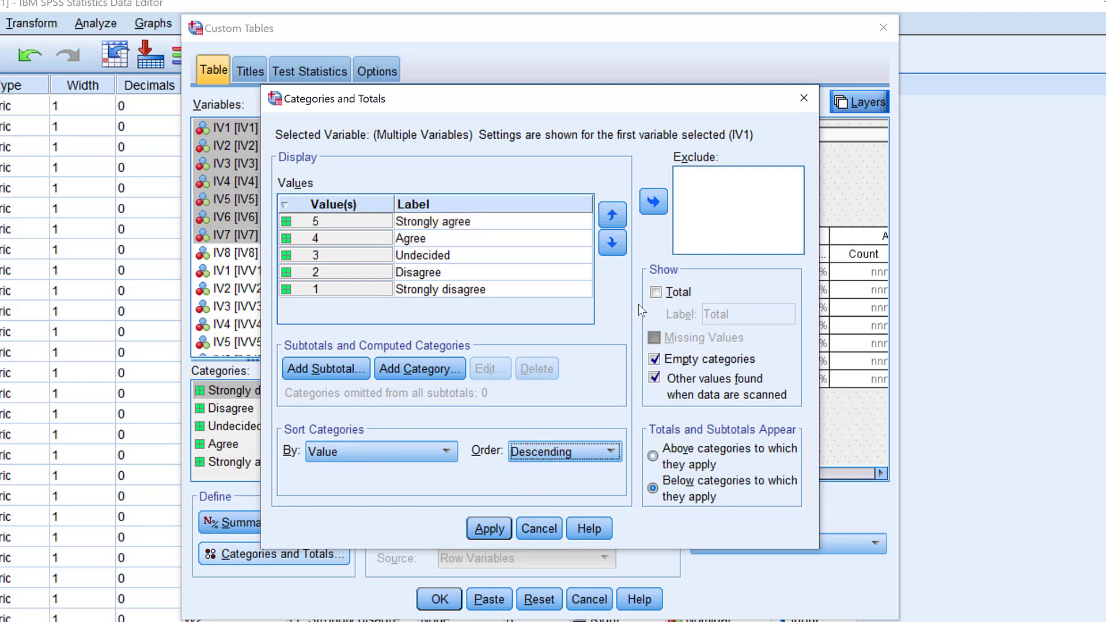
{"action": "left_click", "coordinate": [655, 292]}
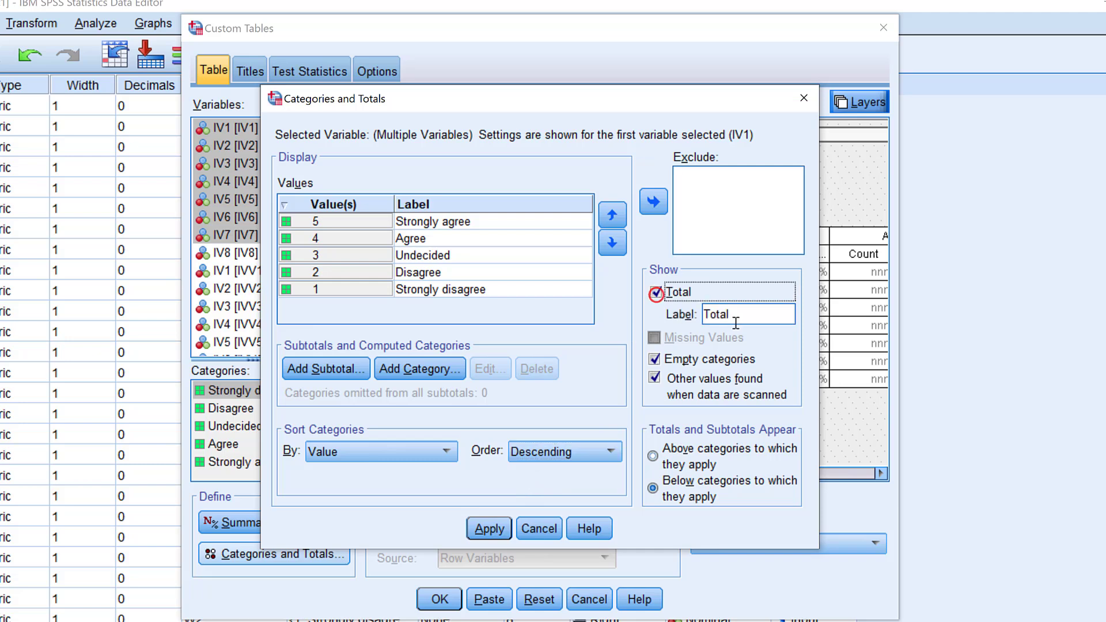
{"action": "left_click", "coordinate": [743, 315]}
{"action": "left_click_drag", "start_coordinate": [716, 316], "coordinate": [702, 318]}
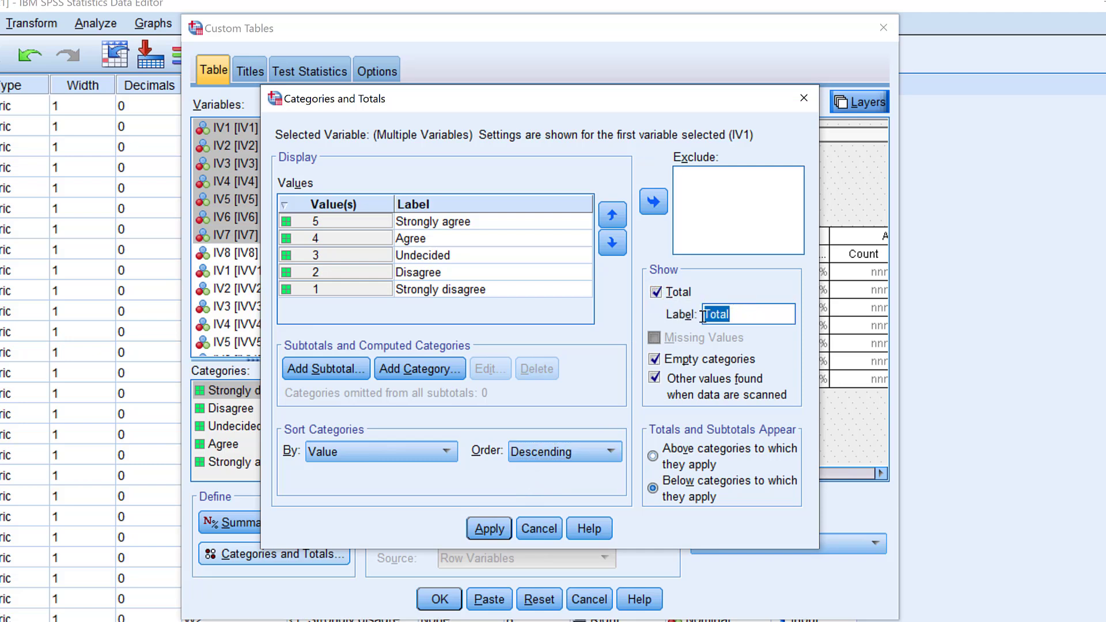
{"action": "type", "text": "DS"}
Step: Apply the category settings and run the IV1–IV7 custom table into the output
{"action": "left_click", "coordinate": [488, 529]}
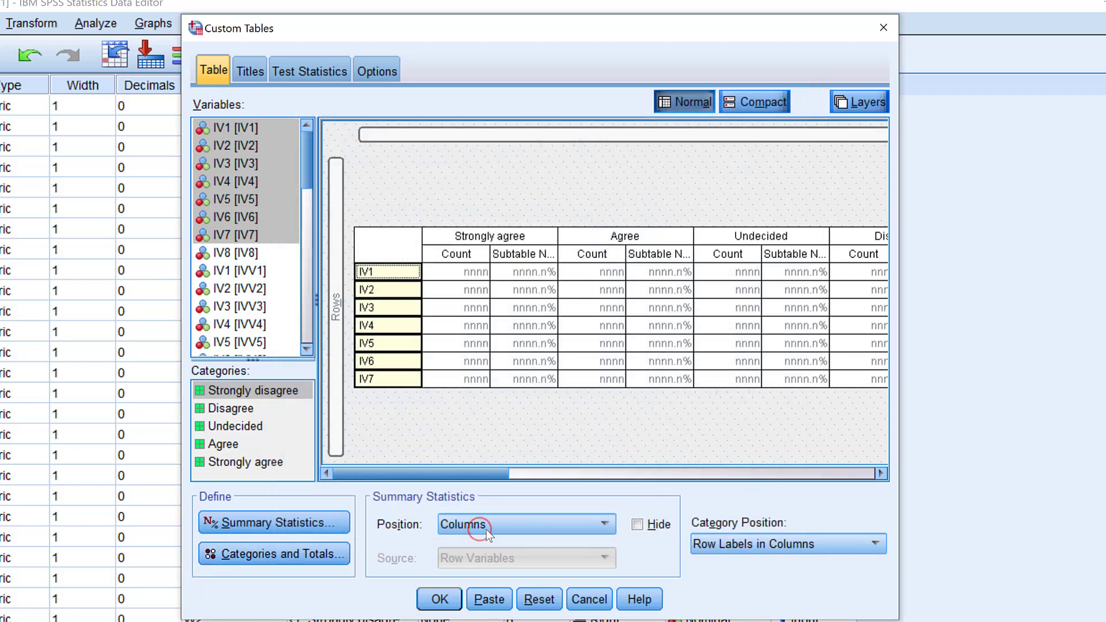
{"action": "left_click", "coordinate": [440, 600]}
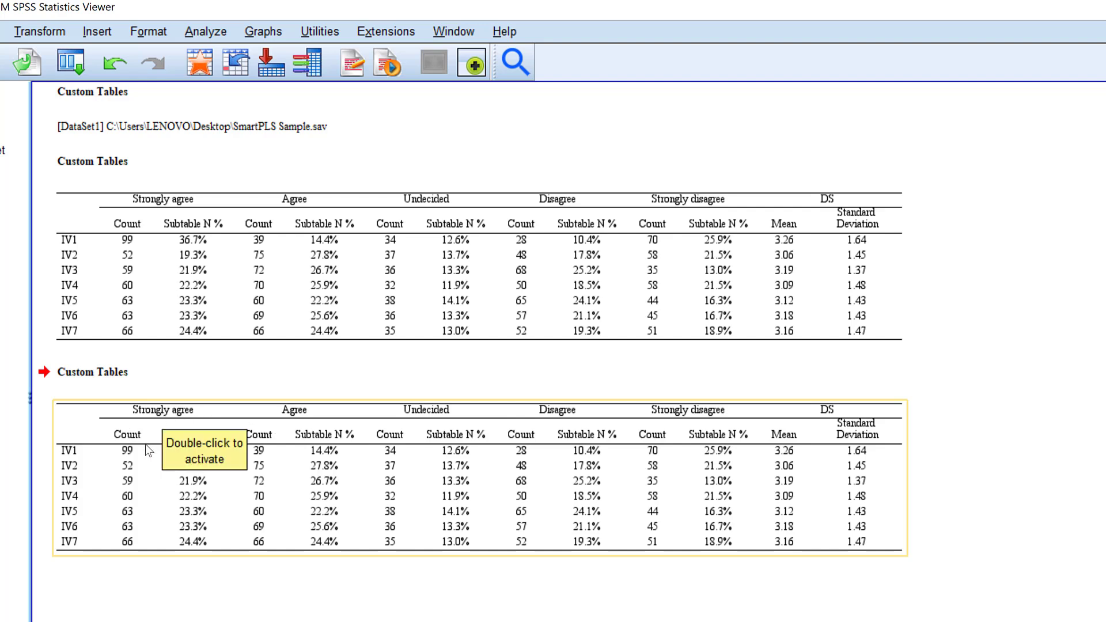
{"action": "left_click", "coordinate": [128, 516]}
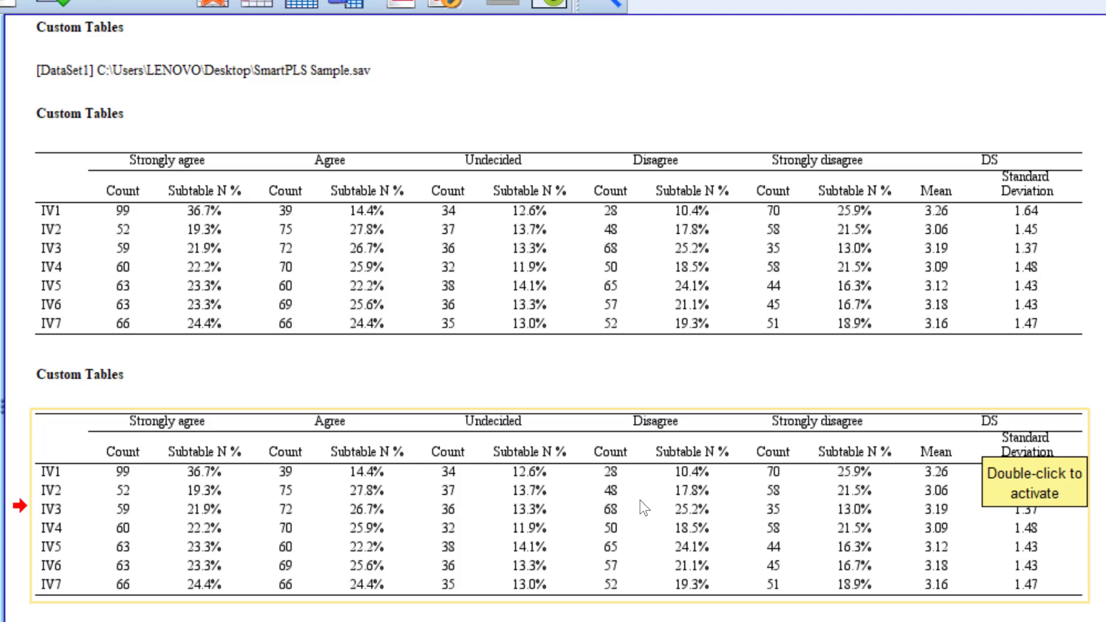
{"action": "left_click", "coordinate": [953, 451]}
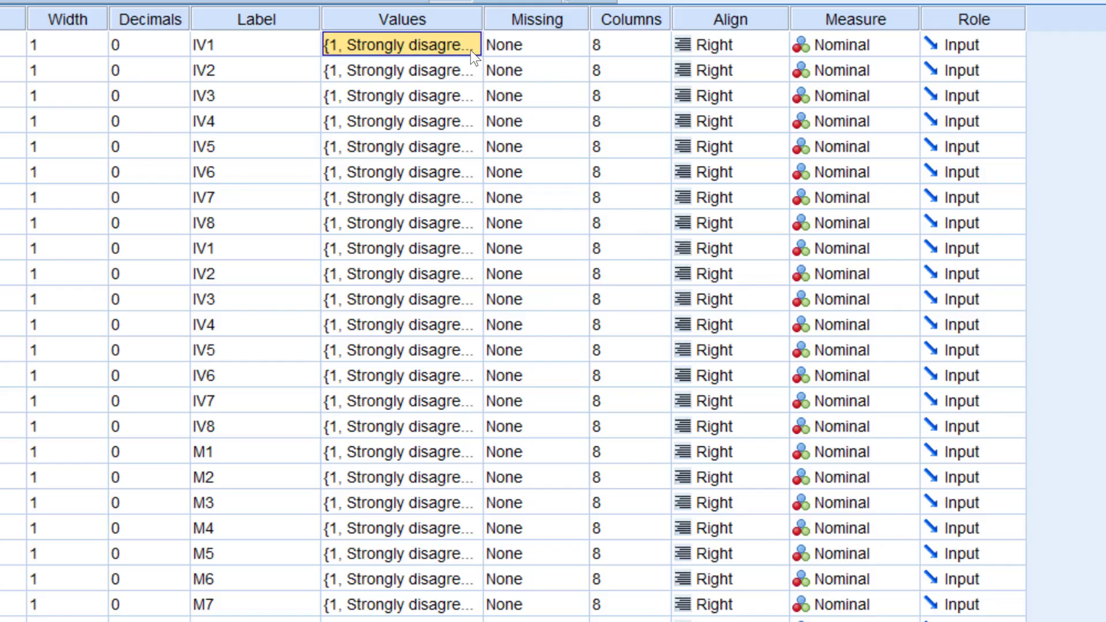
Step: Review IV1's value labels, 1 Strongly disagree to 5 Strongly agree, and close without changes
{"action": "left_click", "coordinate": [469, 50]}
{"action": "left_click", "coordinate": [469, 48]}
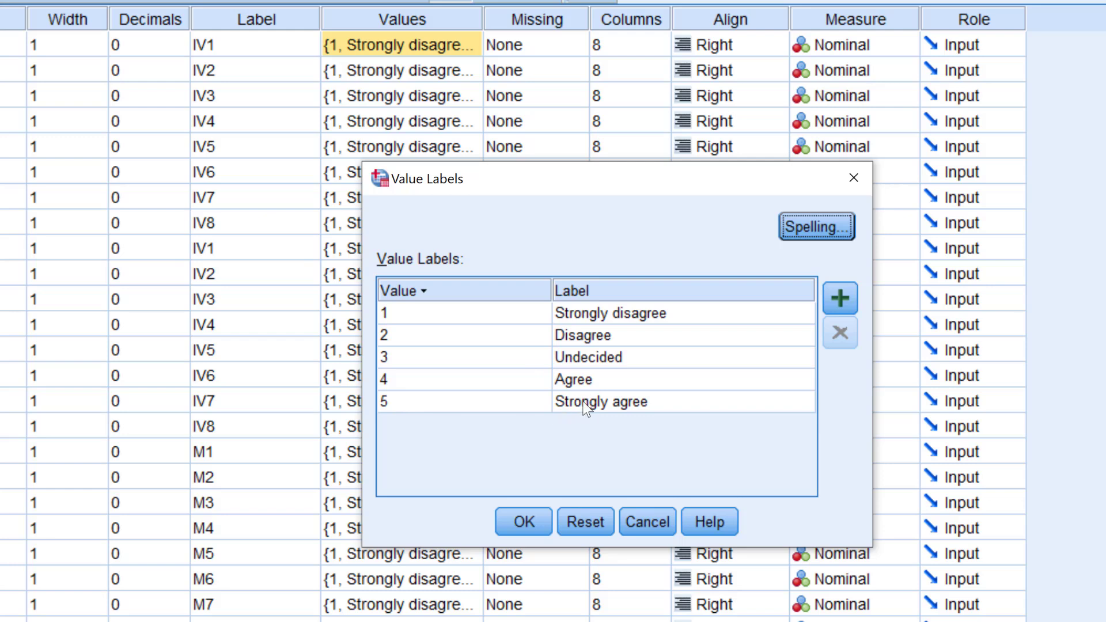
{"action": "left_click", "coordinate": [844, 184]}
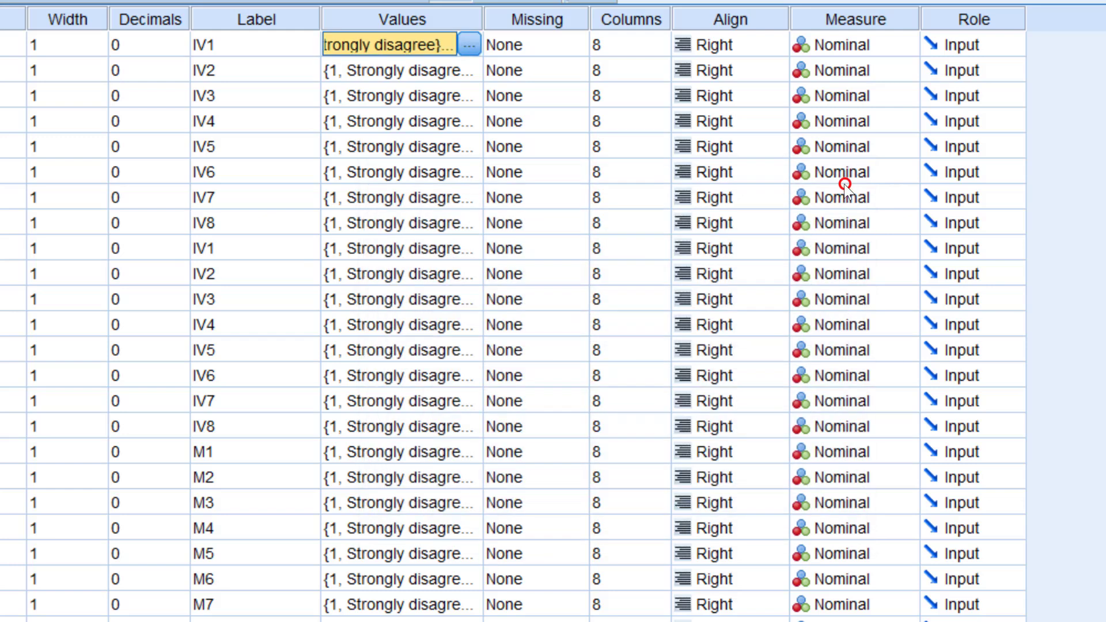